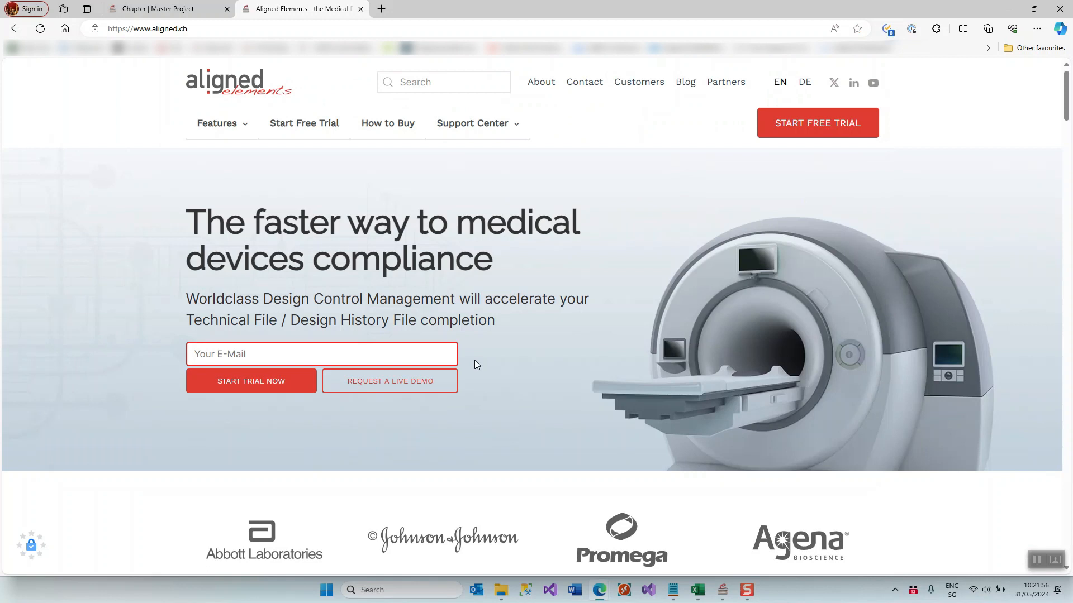
Open the Download Setups page of the Support Center and find the Aligned Elements Importer section.
mouse_move(530, 117)
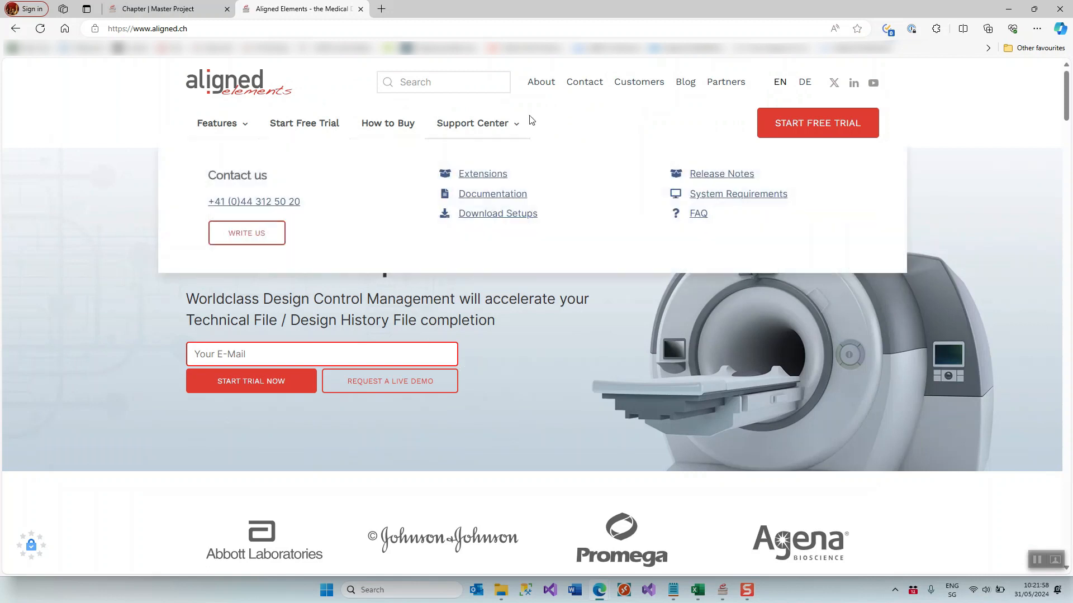
left_click(490, 216)
scroll(490, 218, "down", 8)
scroll(490, 217, "down", 8)
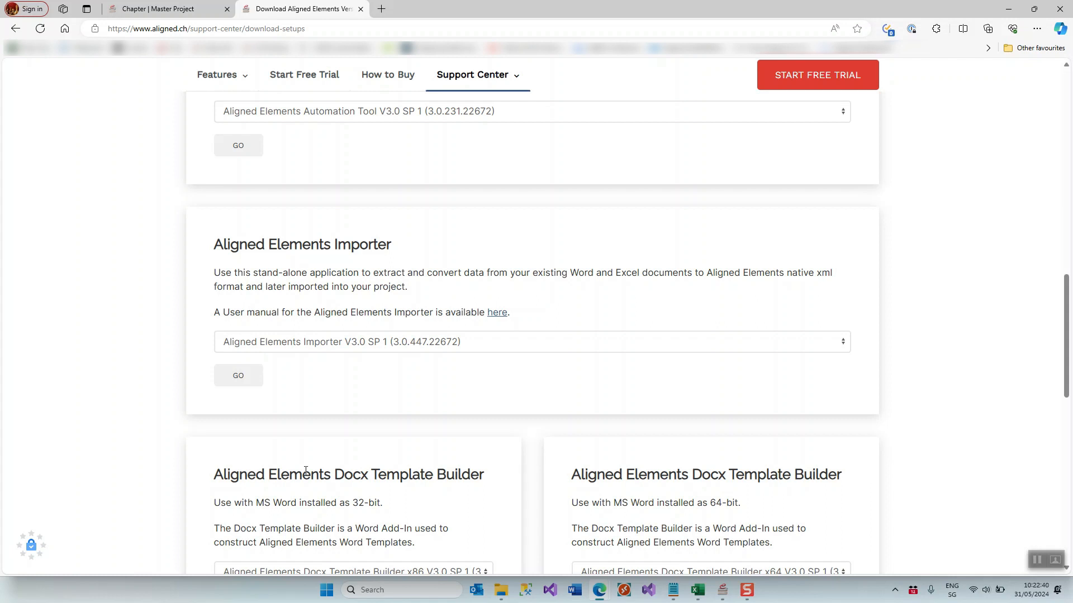
Switch to the Measure report workbook in Excel and clear all formatting from the entire sheet.
left_click(697, 591)
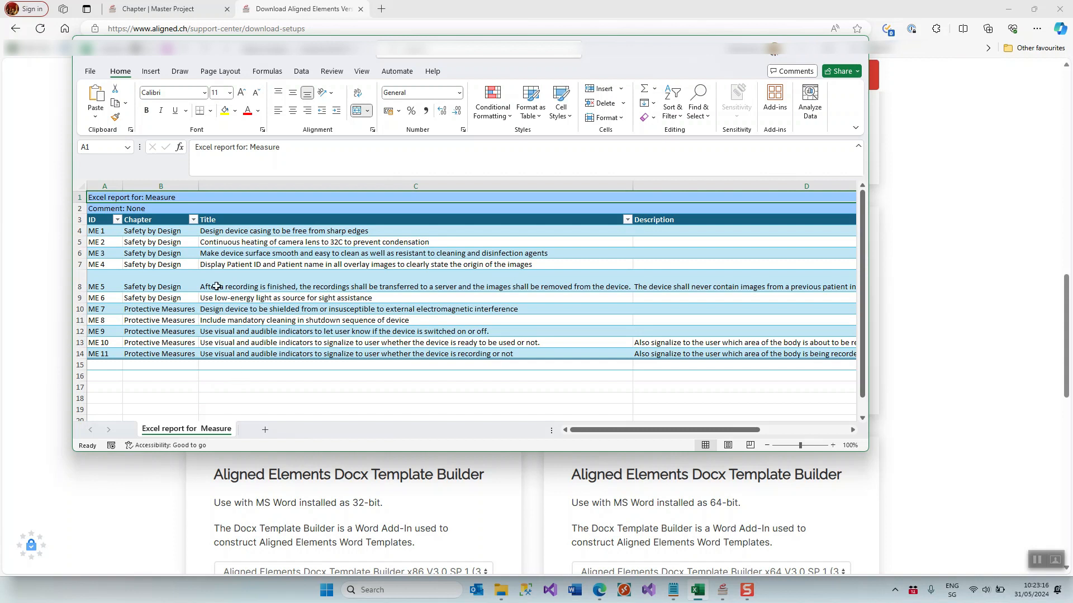
left_click(79, 186)
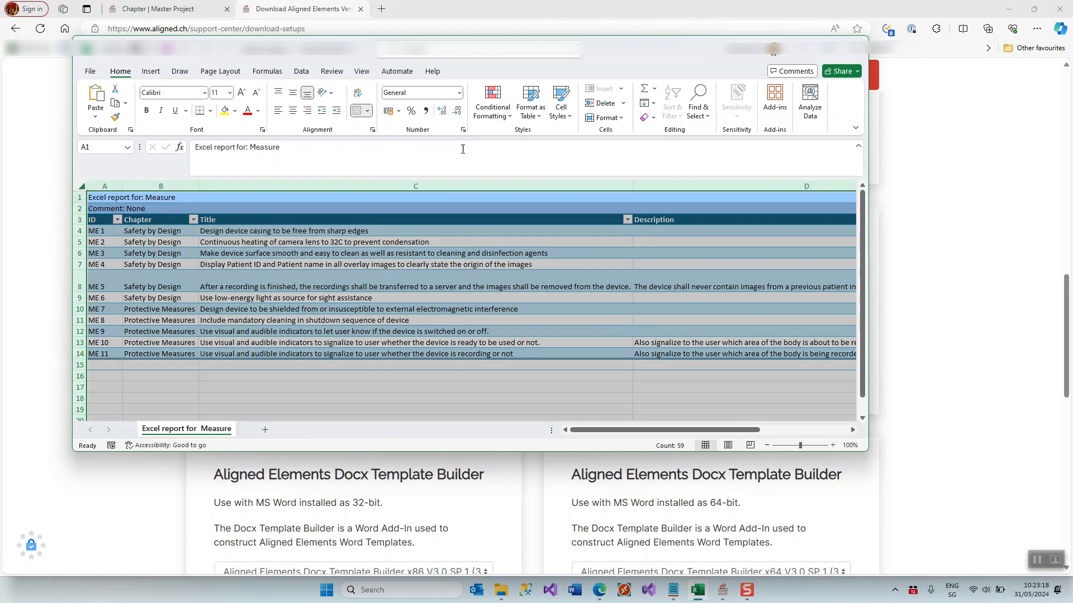
left_click(652, 118)
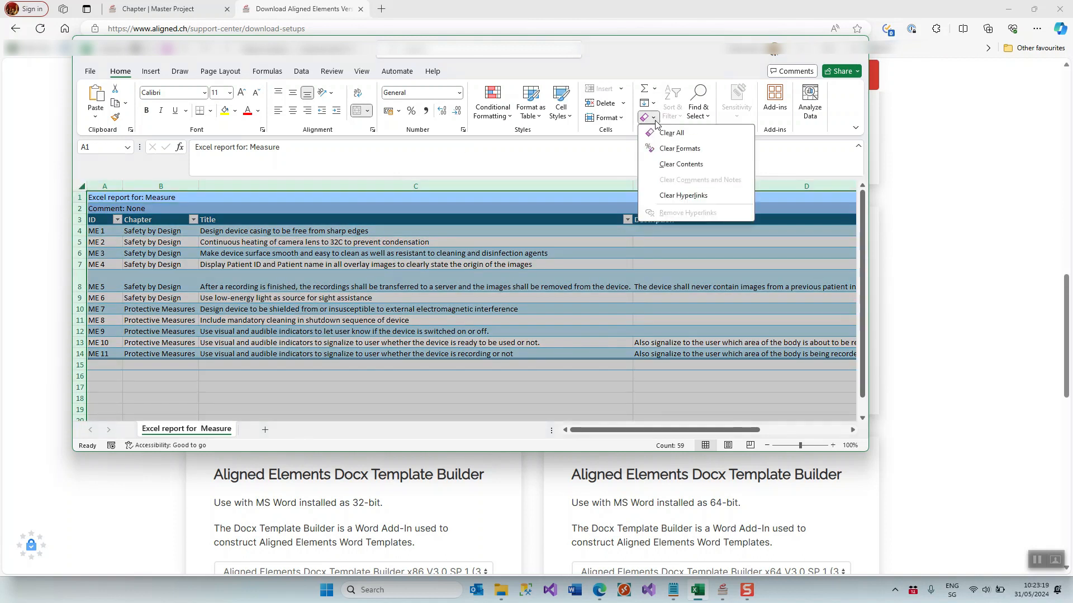
left_click(678, 148)
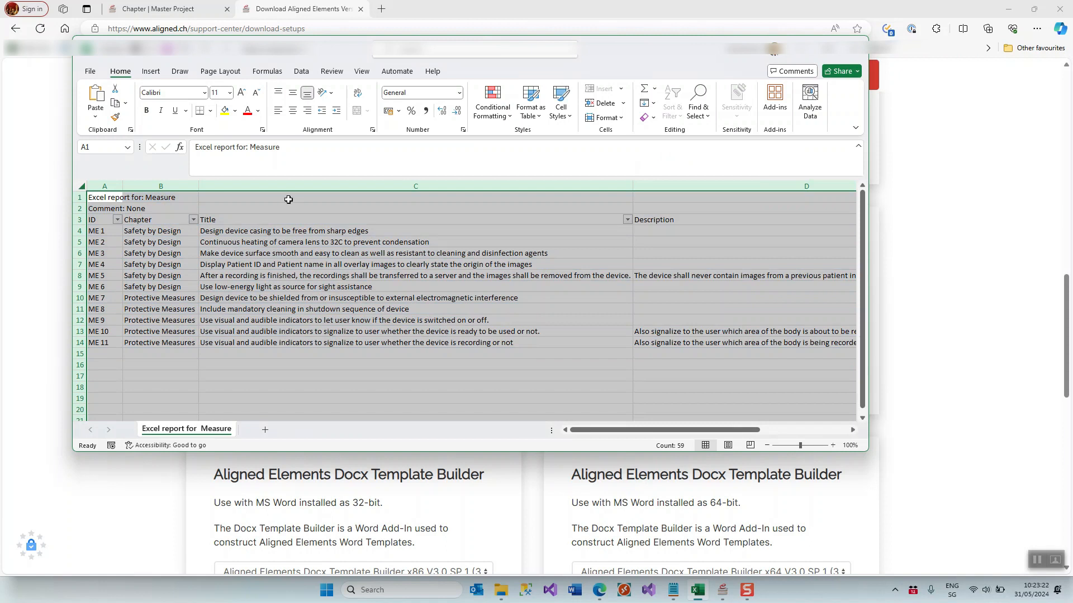
left_click(217, 220)
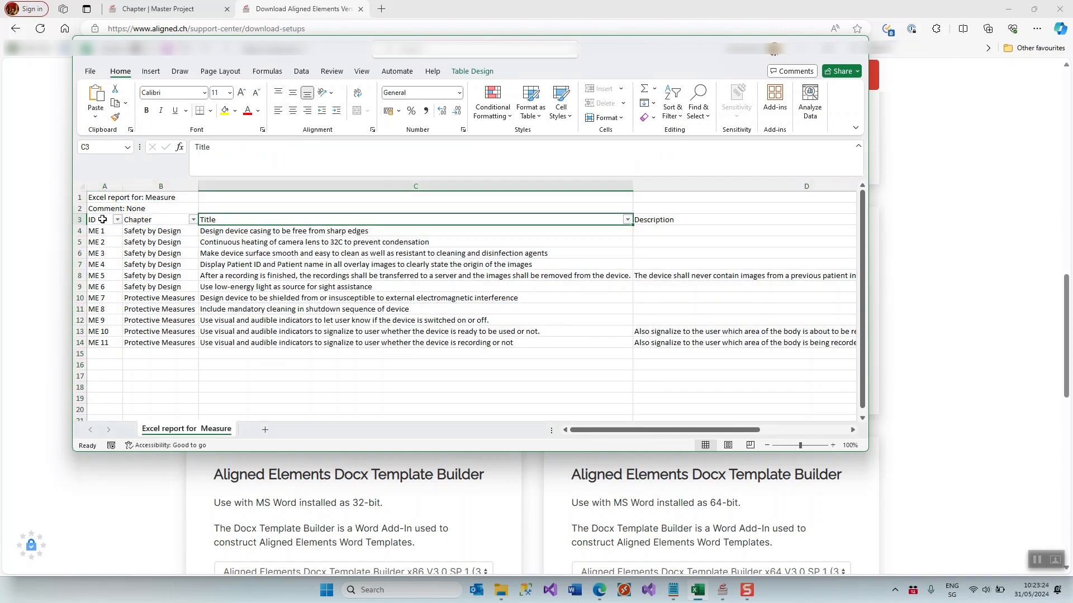
Remove the filter from the header row running from ID to Type.
left_click_drag(102, 219, 673, 222)
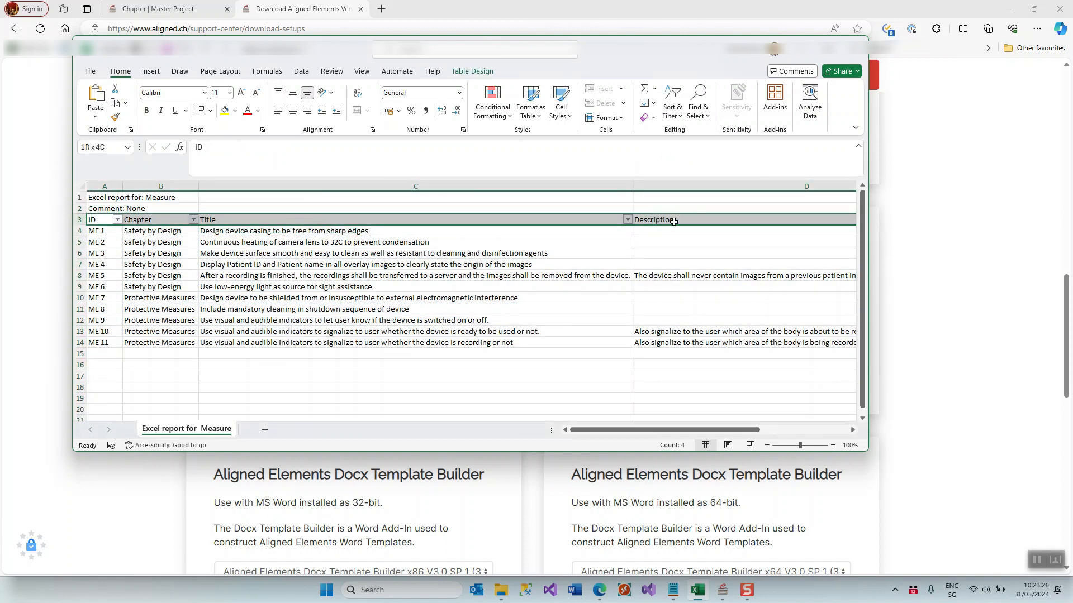
left_click_drag(691, 430, 797, 424)
left_click_drag(680, 220, 98, 224)
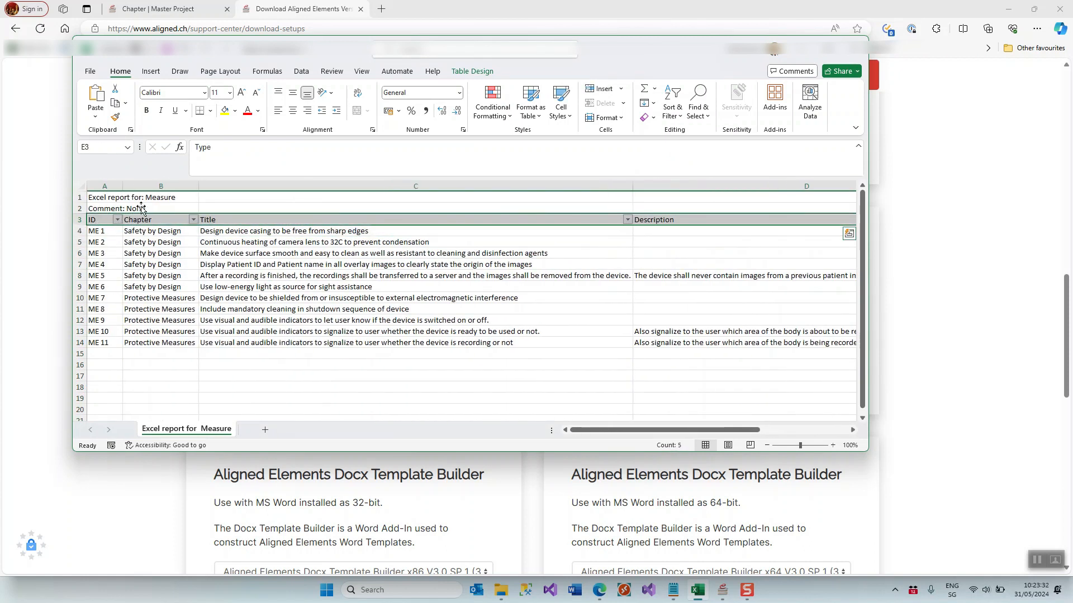
left_click(674, 111)
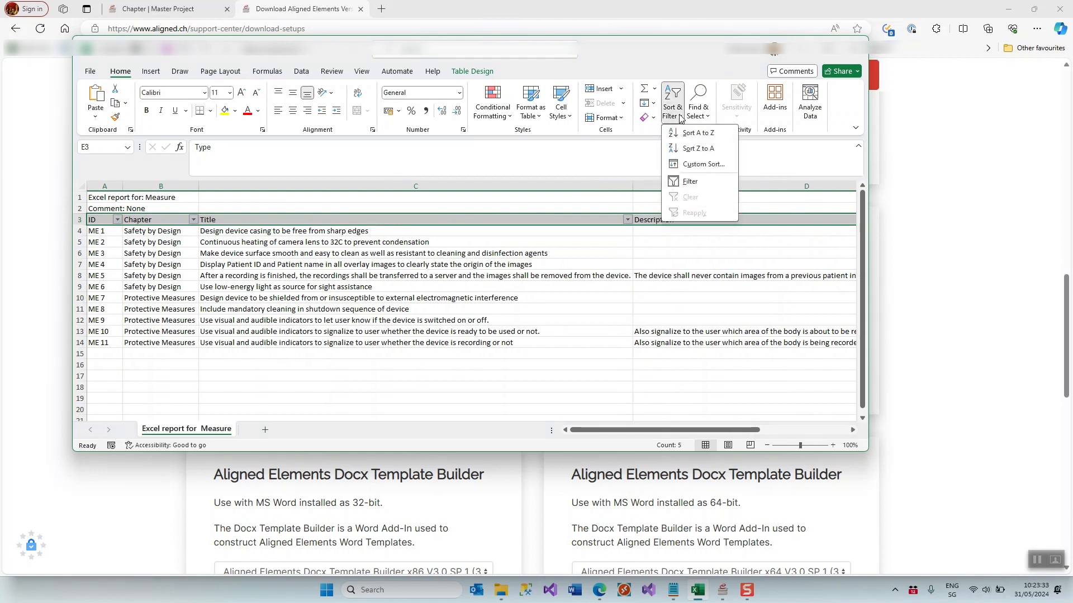
left_click(691, 183)
left_click(259, 277)
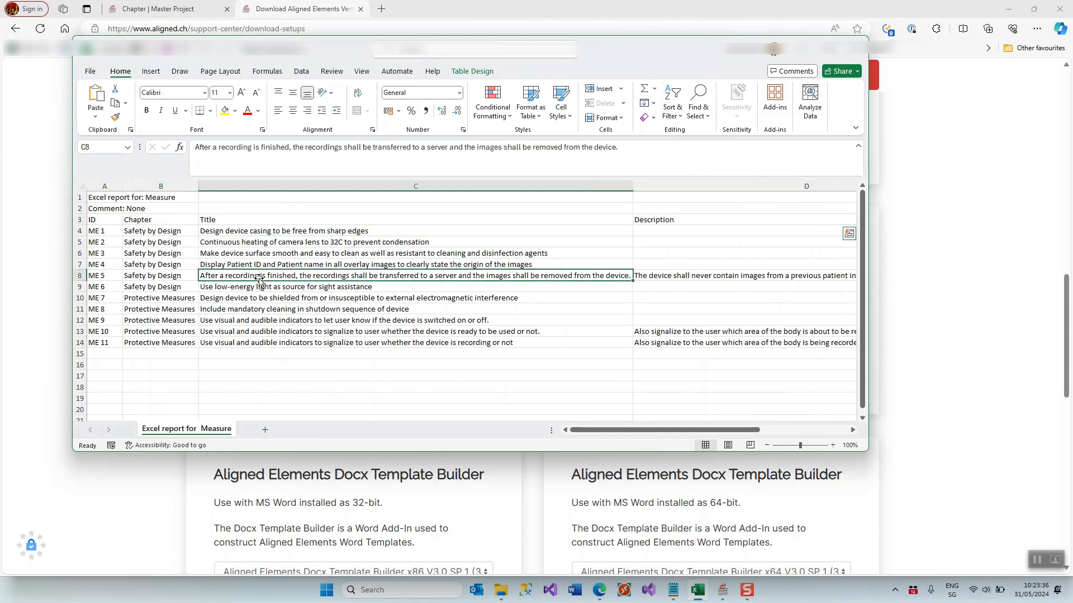
Delete the report title and comment rows above the column headers.
left_click_drag(79, 197, 81, 207)
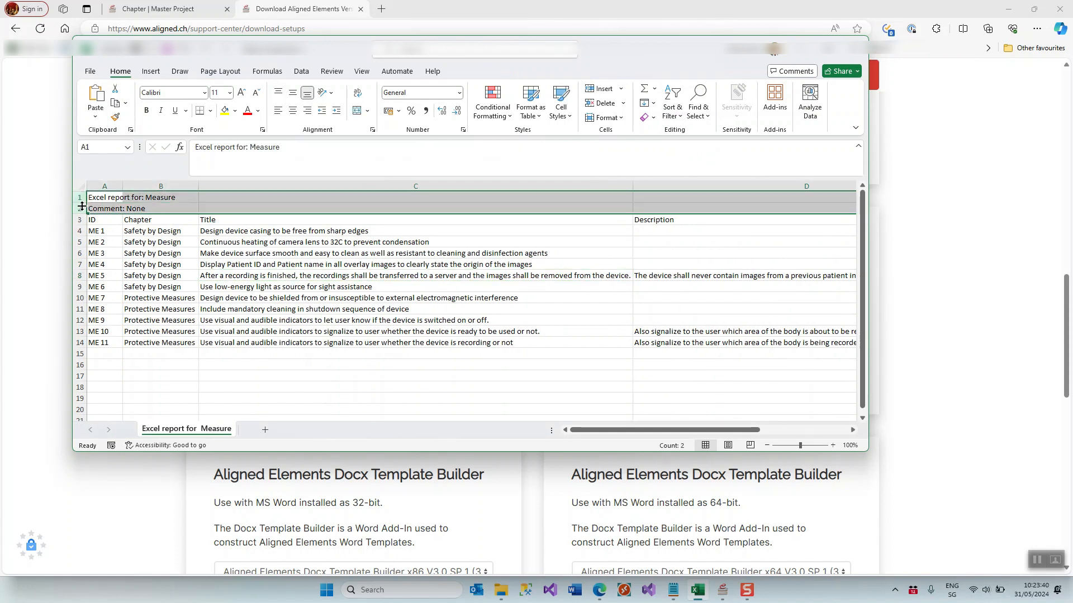
right_click(82, 206)
left_click(115, 331)
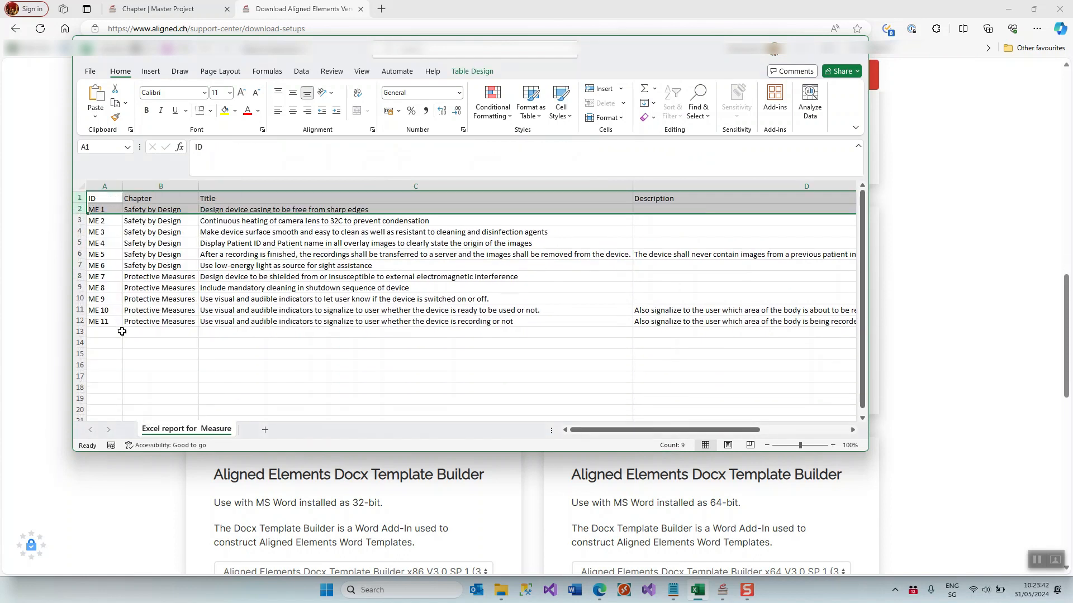
left_click(246, 322)
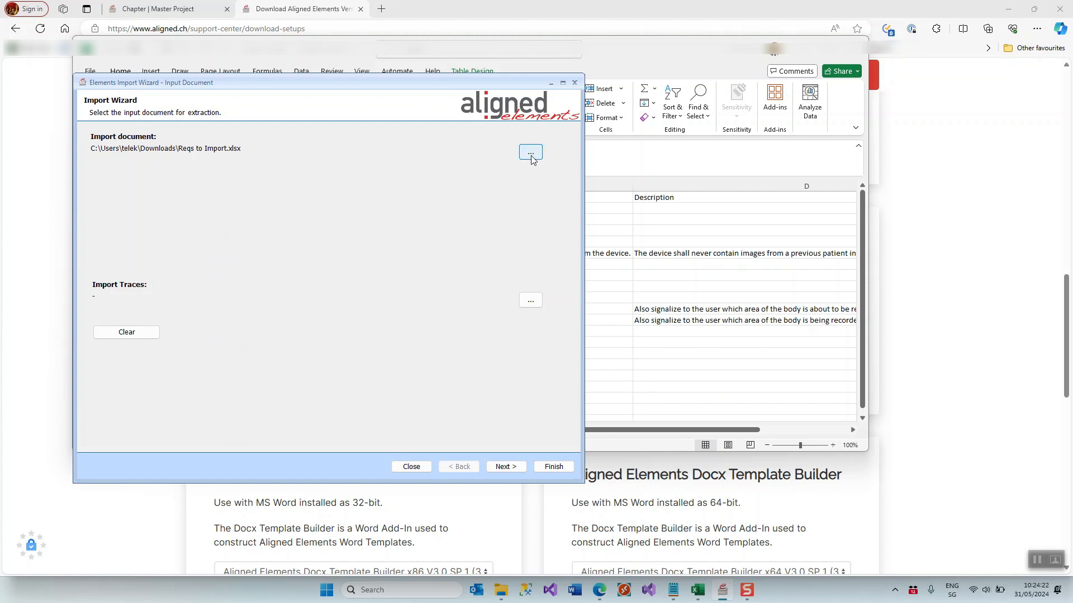
In the Import Wizard, continue with Reqs to Import.xlsx and choose the FDA Templates folder in Desktop\Downloads as template directory, accepting the local folder.
left_click(501, 469)
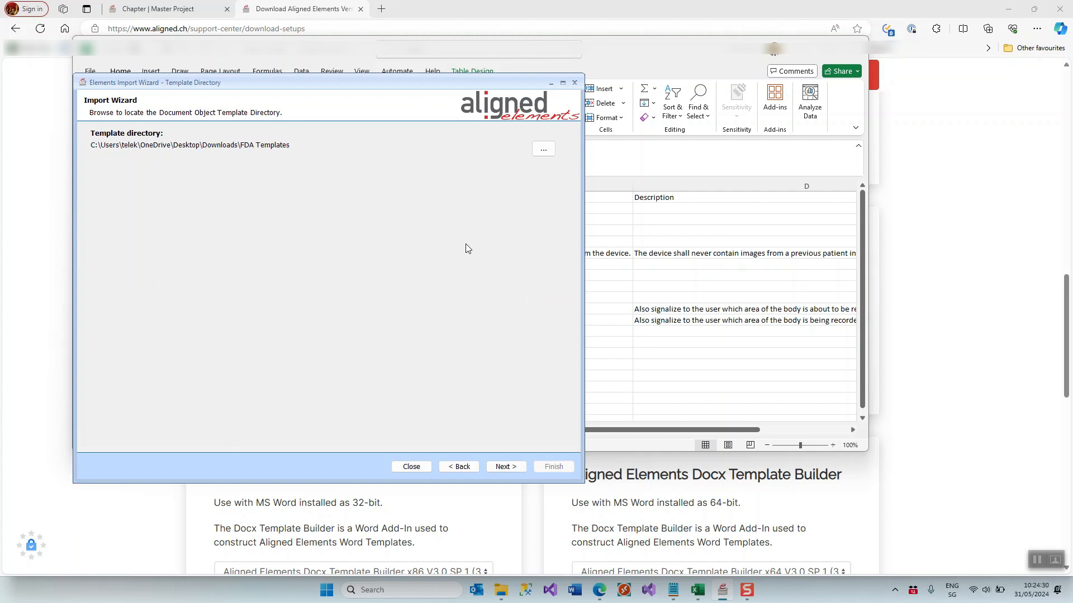
left_click(543, 149)
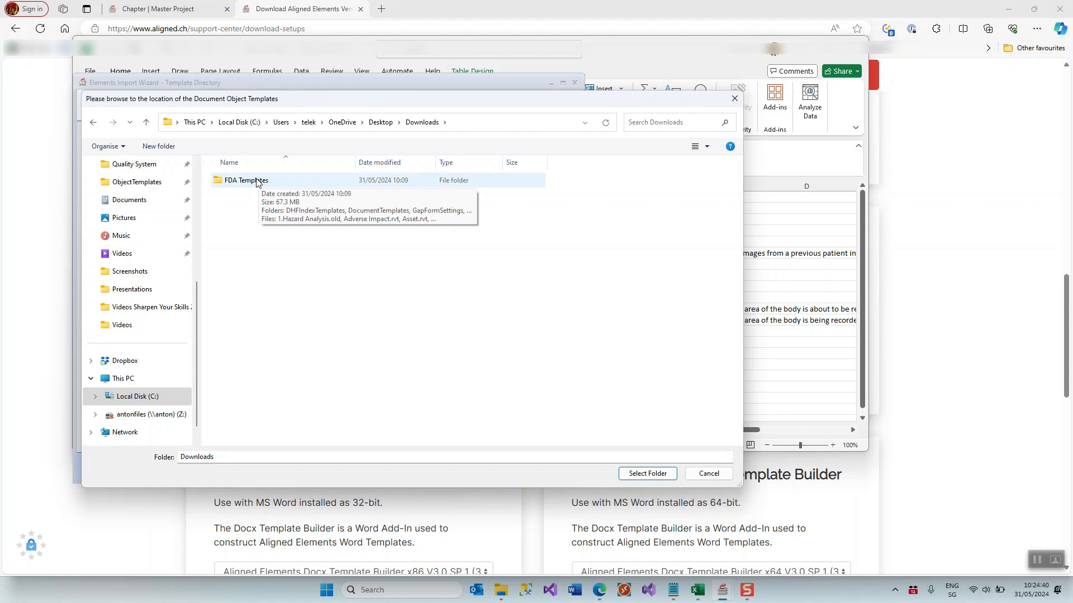
left_click(254, 184)
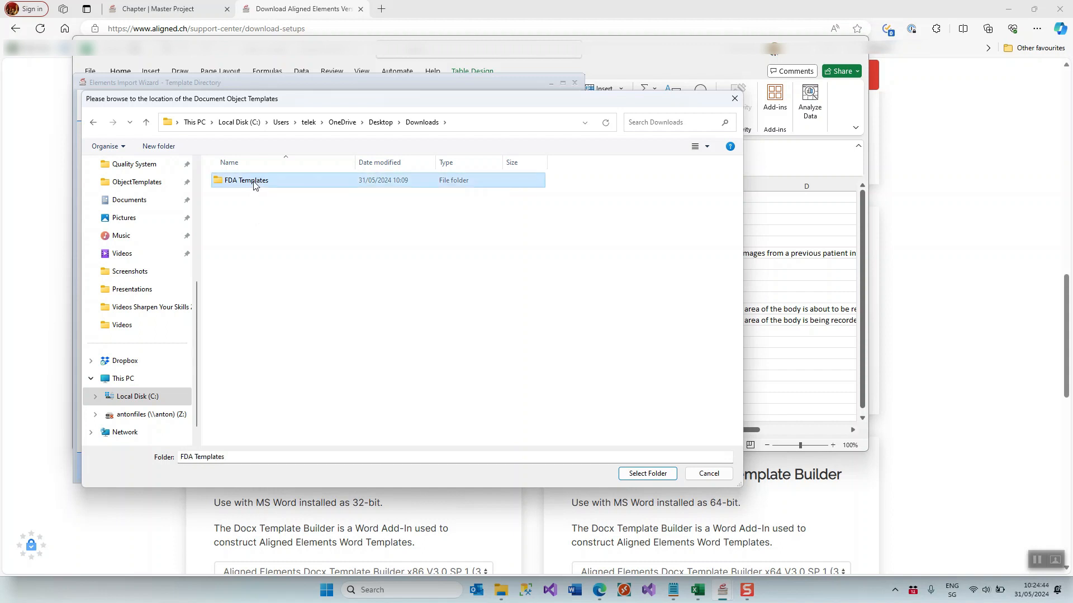
double_click(255, 184)
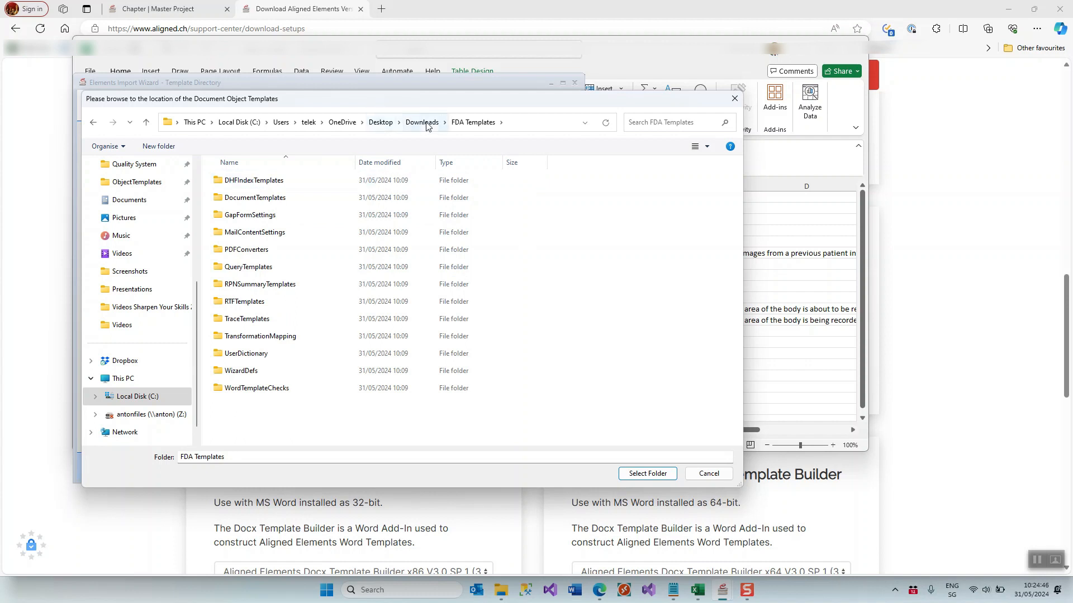
left_click(426, 123)
left_click(235, 186)
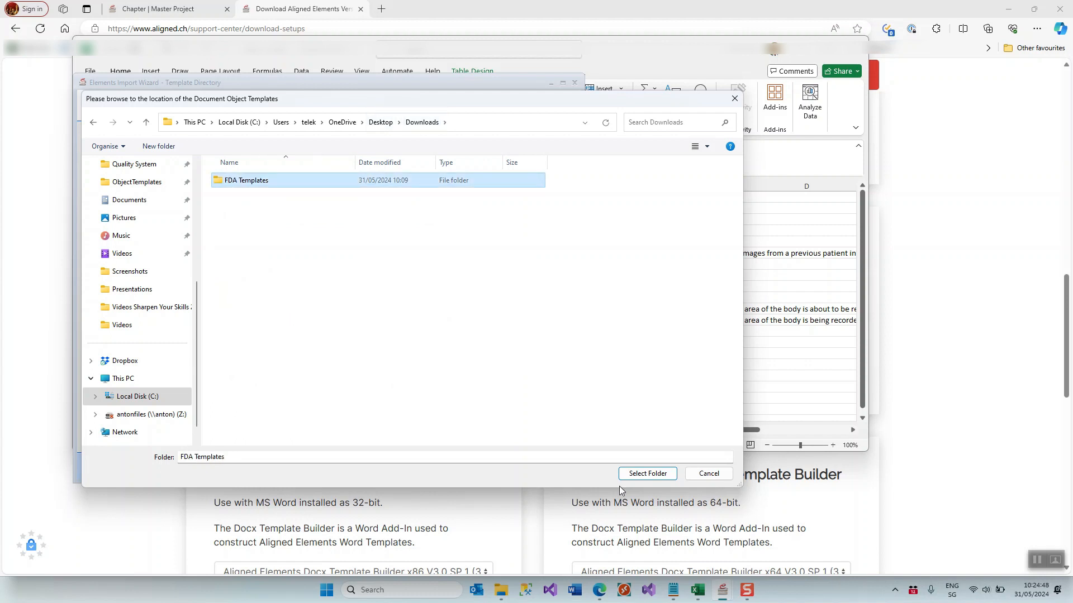
left_click(660, 475)
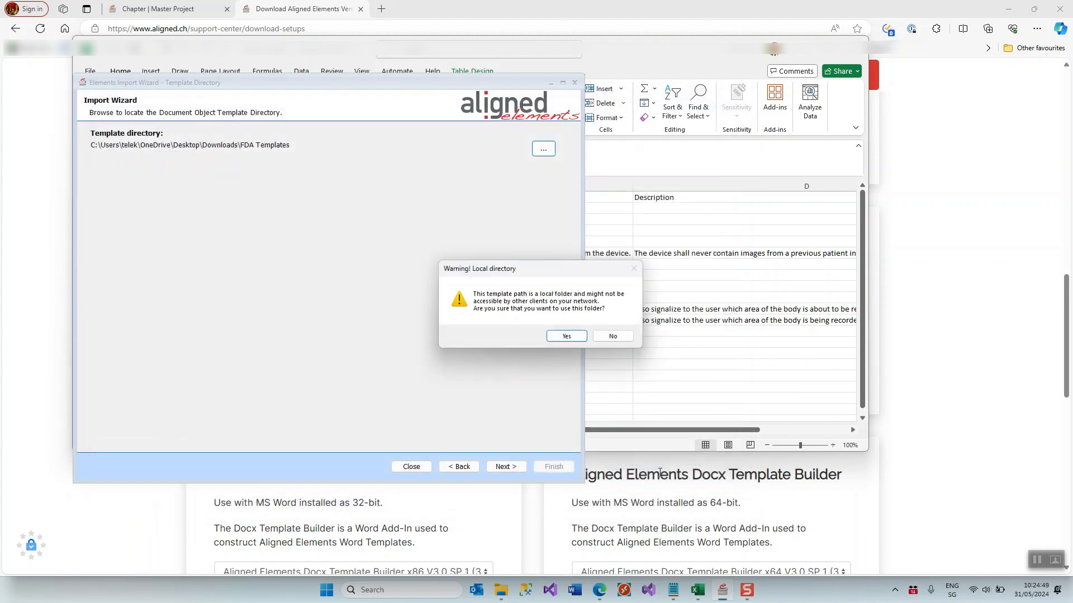
left_click(561, 336)
left_click(511, 468)
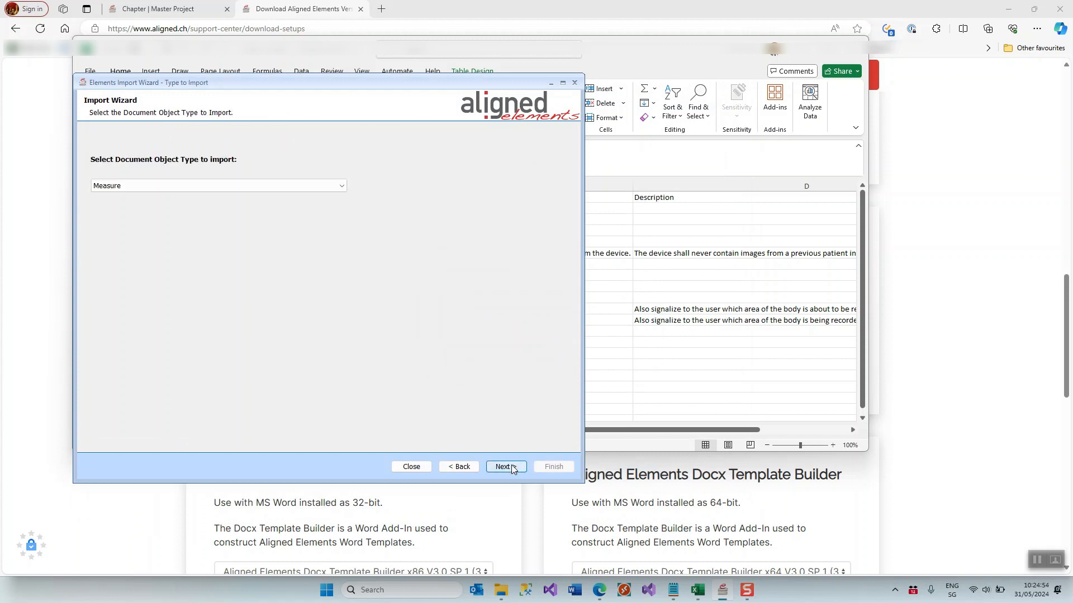
Choose Measure as the document object type to import and proceed to the Excel / CSV settings.
left_click(343, 189)
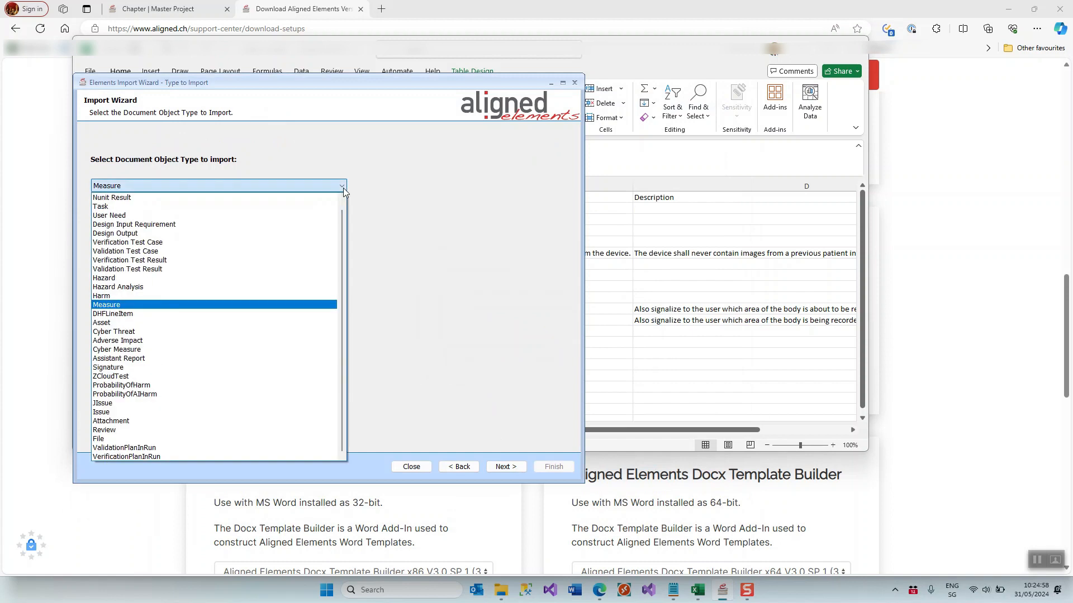
left_click(229, 305)
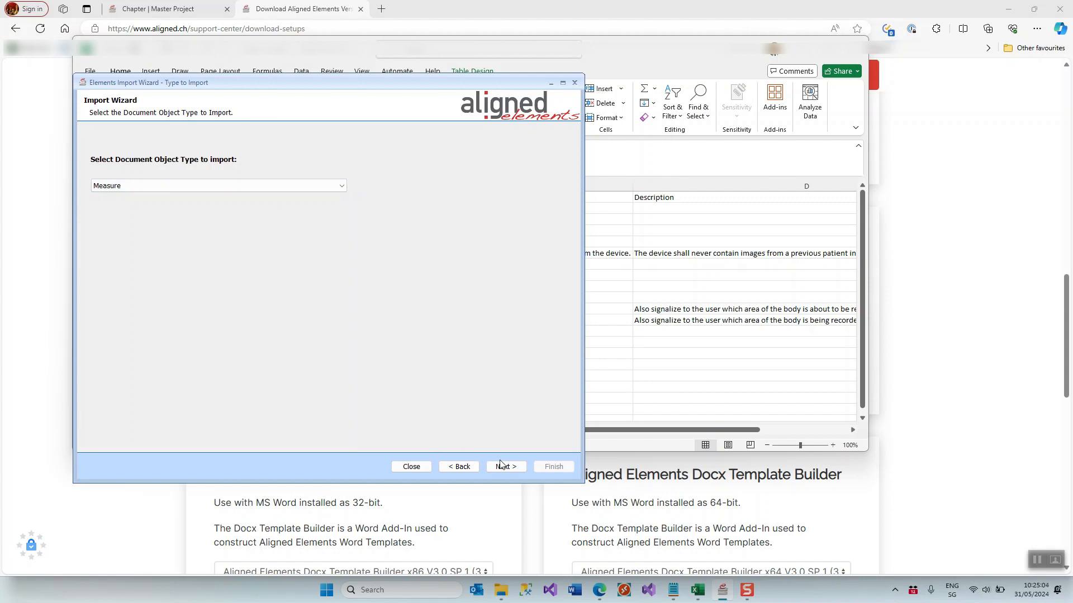
left_click(505, 467)
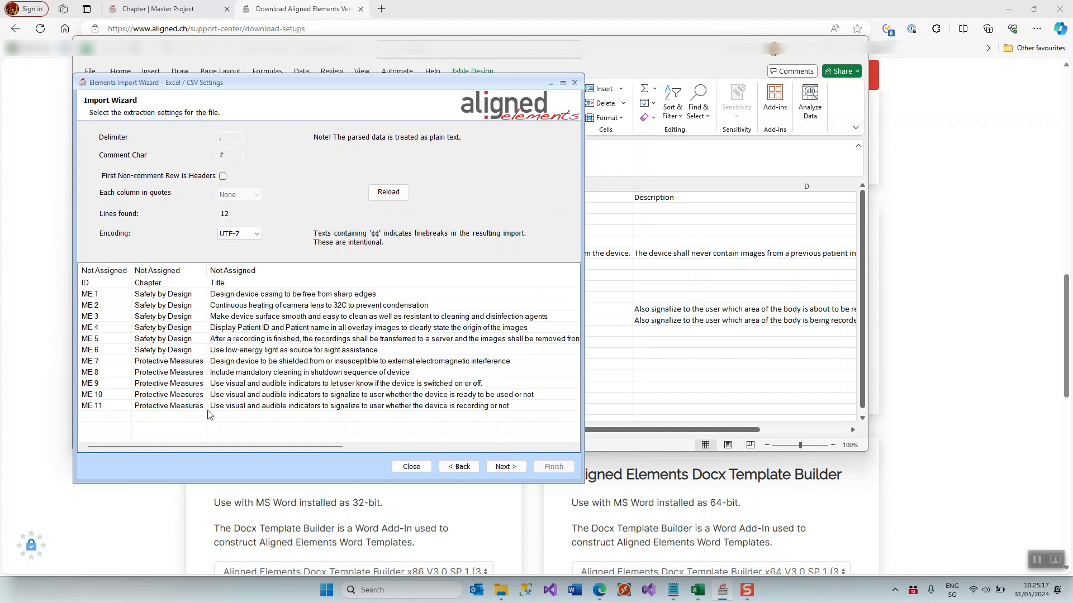
Assign the Title attribute to the Title column and the Chapter Path attribute to the Chapter column.
right_click(269, 276)
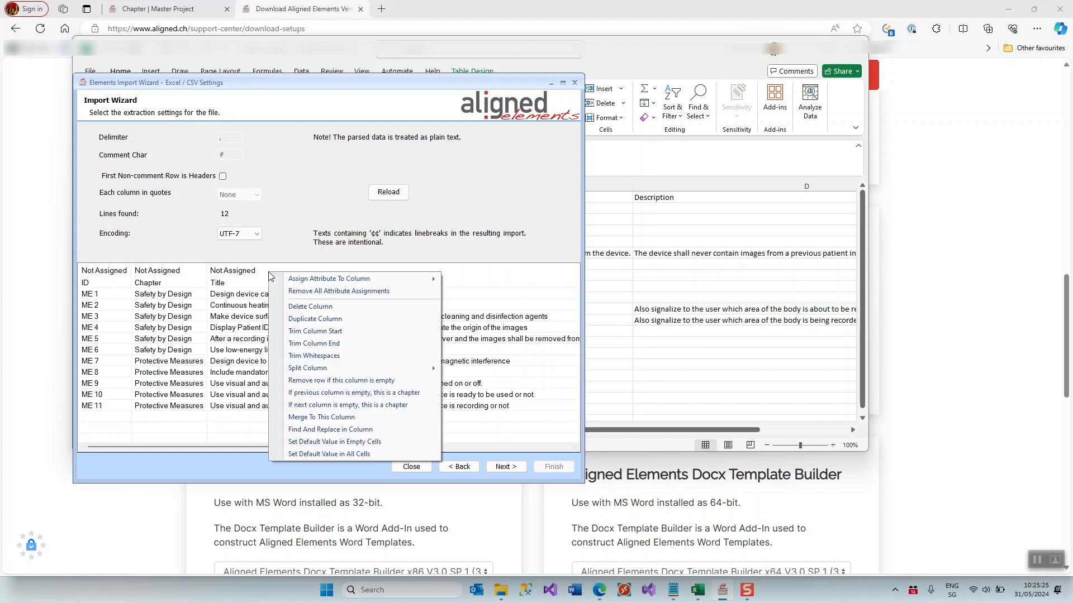
mouse_move(320, 280)
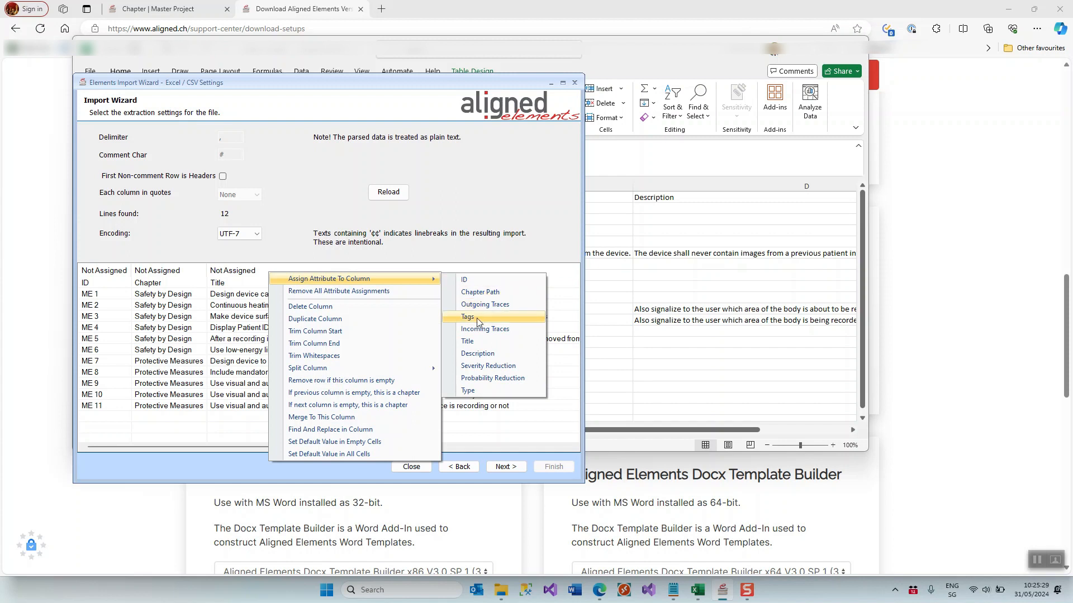
left_click(480, 342)
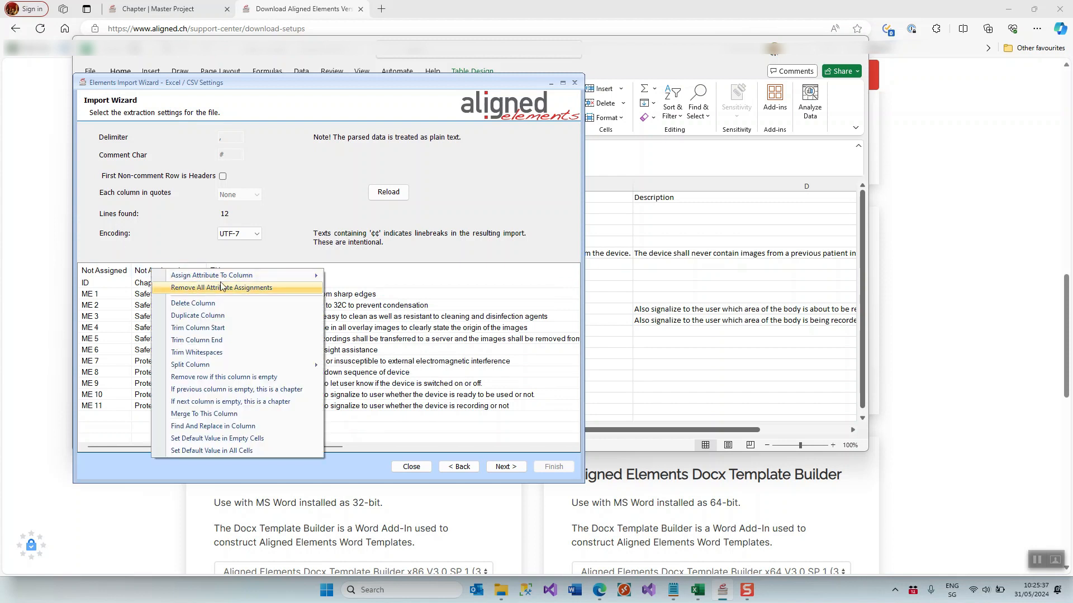
mouse_move(255, 273)
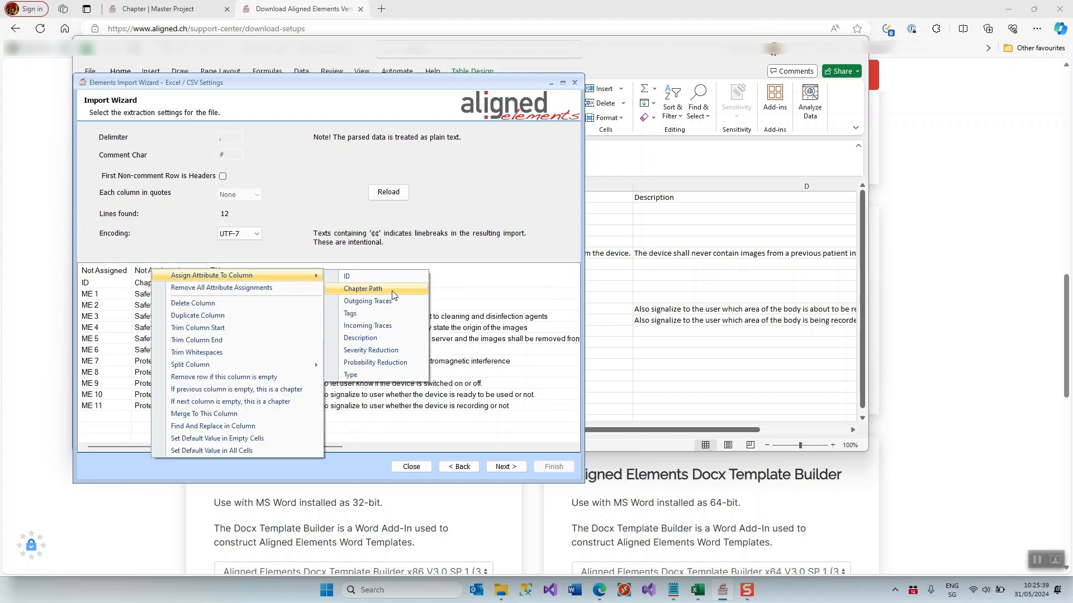
left_click(363, 288)
Assign the Description attribute to the Description column and the Type attribute to the Type column.
left_click_drag(316, 447, 504, 448)
right_click(340, 278)
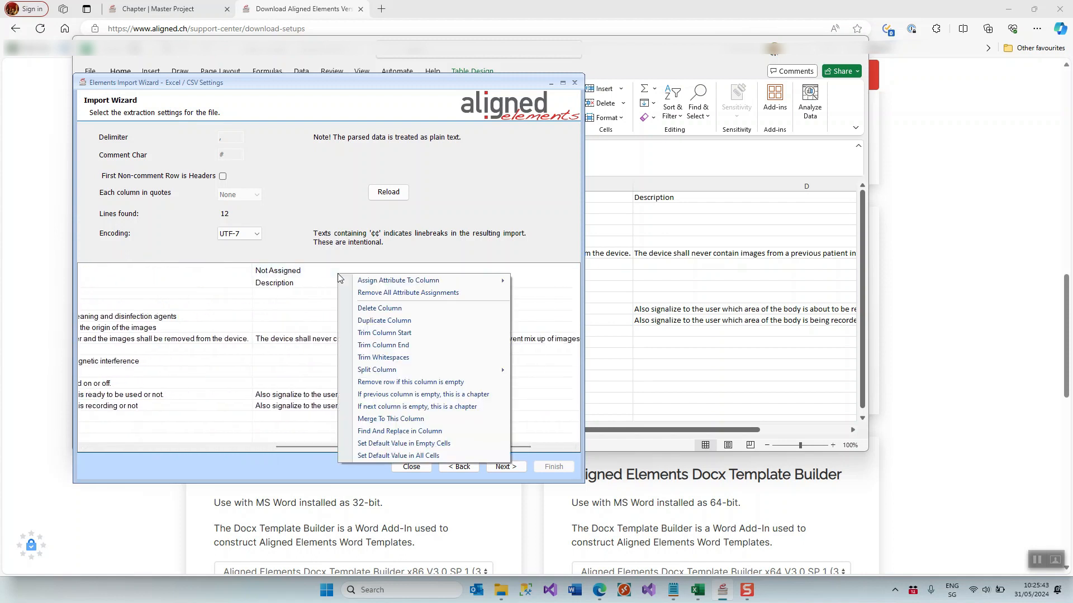
mouse_move(369, 280)
left_click(567, 330)
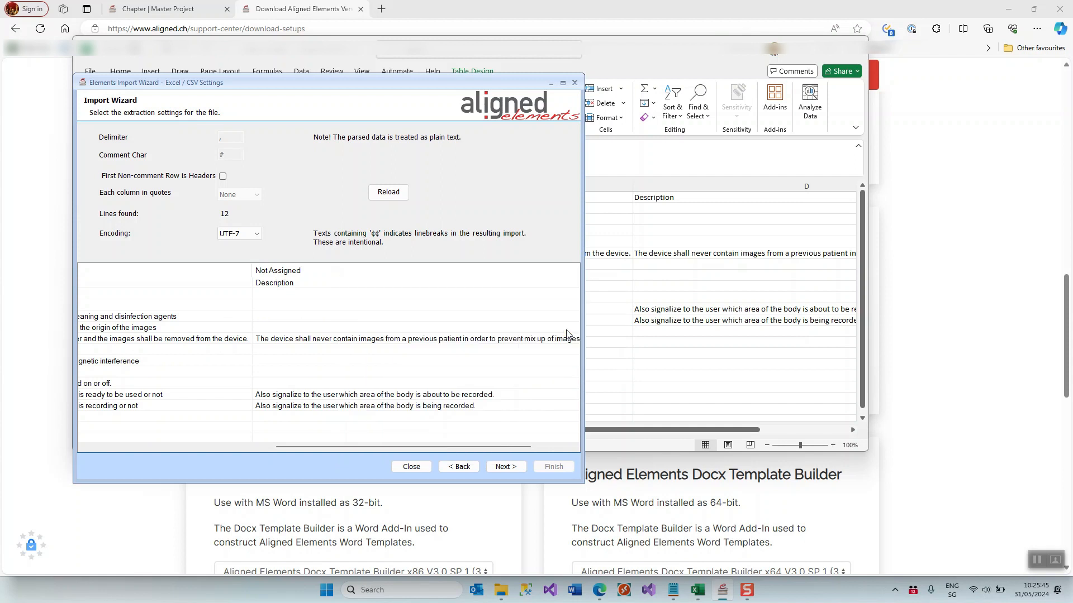
left_click_drag(384, 445, 485, 443)
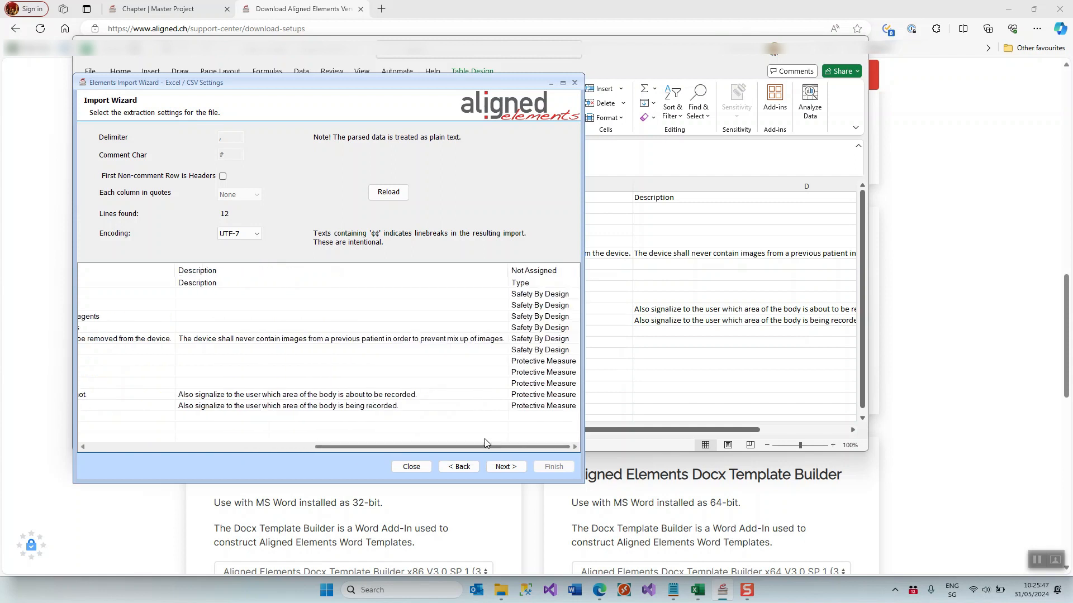
right_click(541, 274)
mouse_move(583, 278)
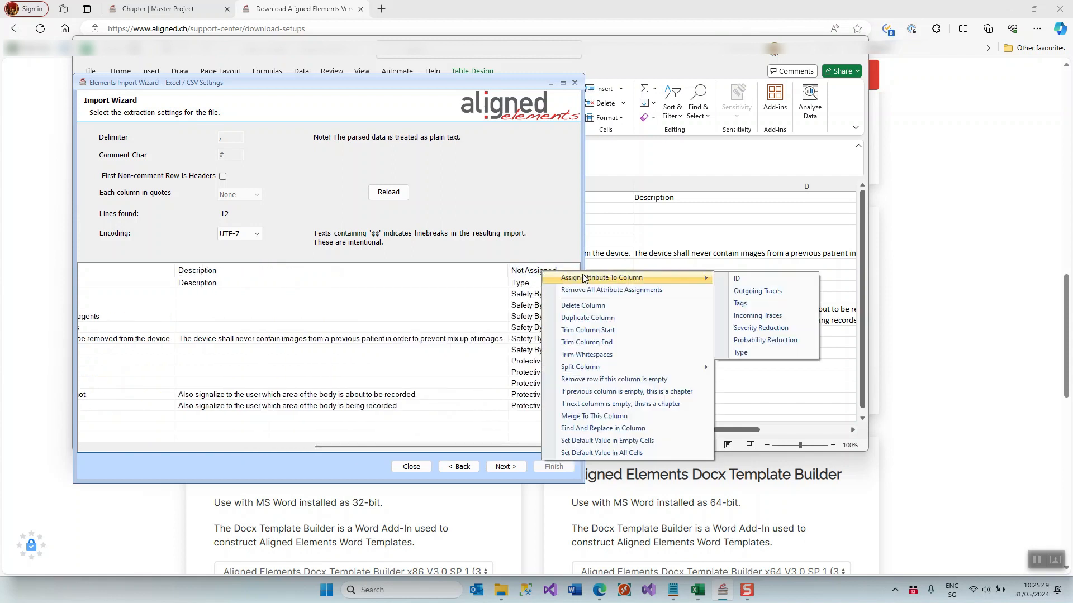
left_click(741, 353)
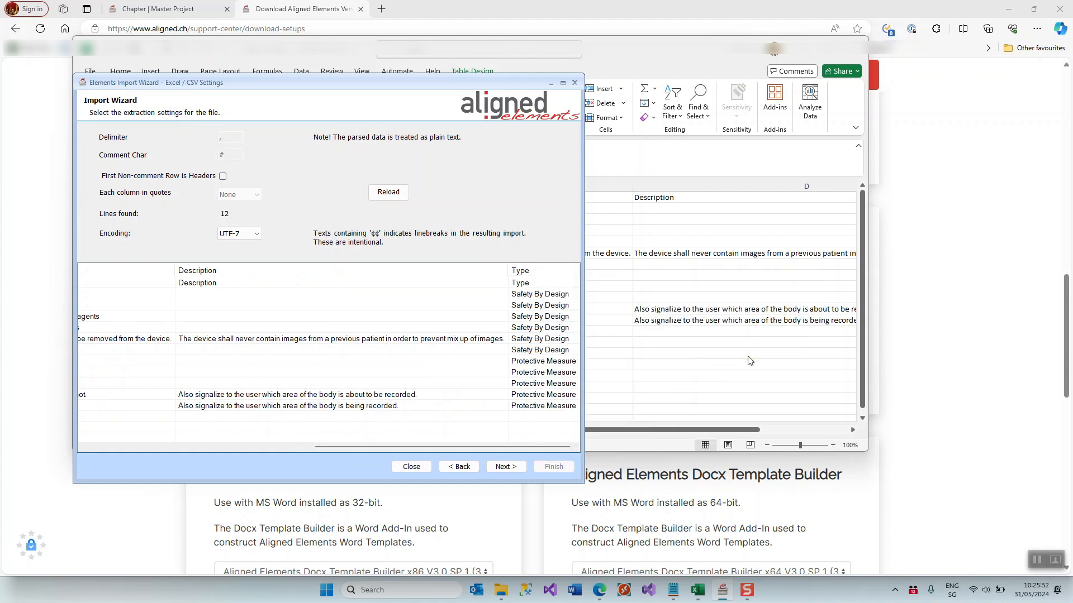
left_click(187, 448)
right_click(177, 366)
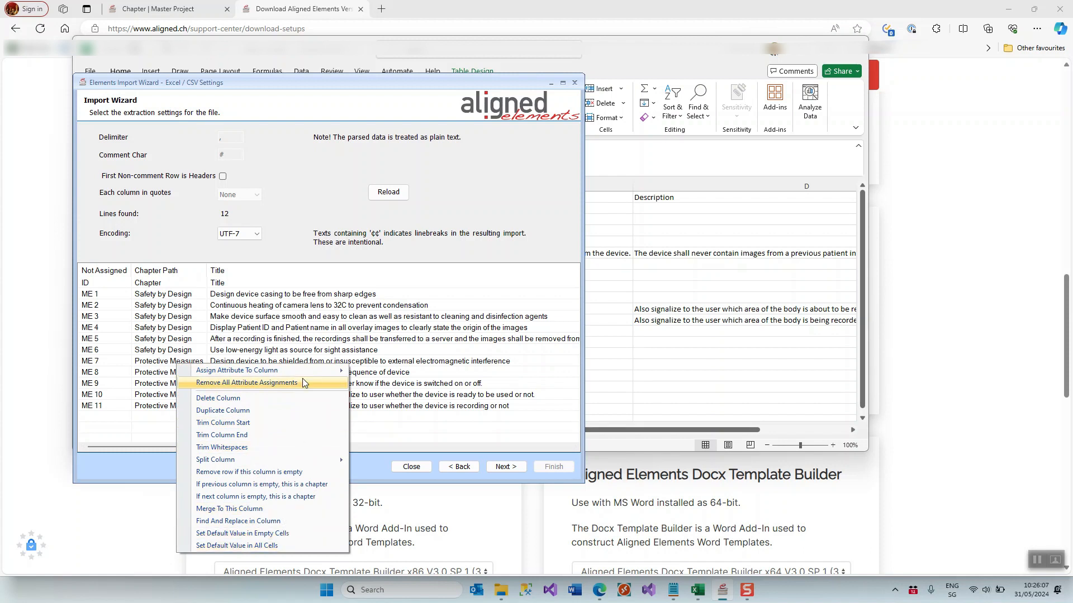
left_click(280, 328)
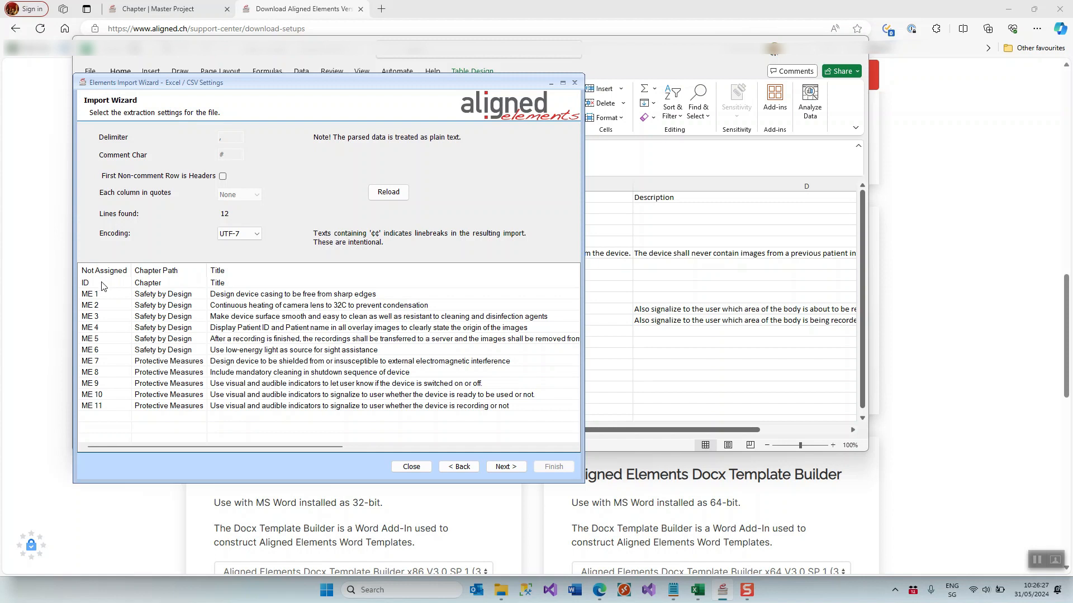
Treat the first non-comment row as headers, reload the parsed data and continue to the save settings.
left_click(222, 176)
left_click(398, 197)
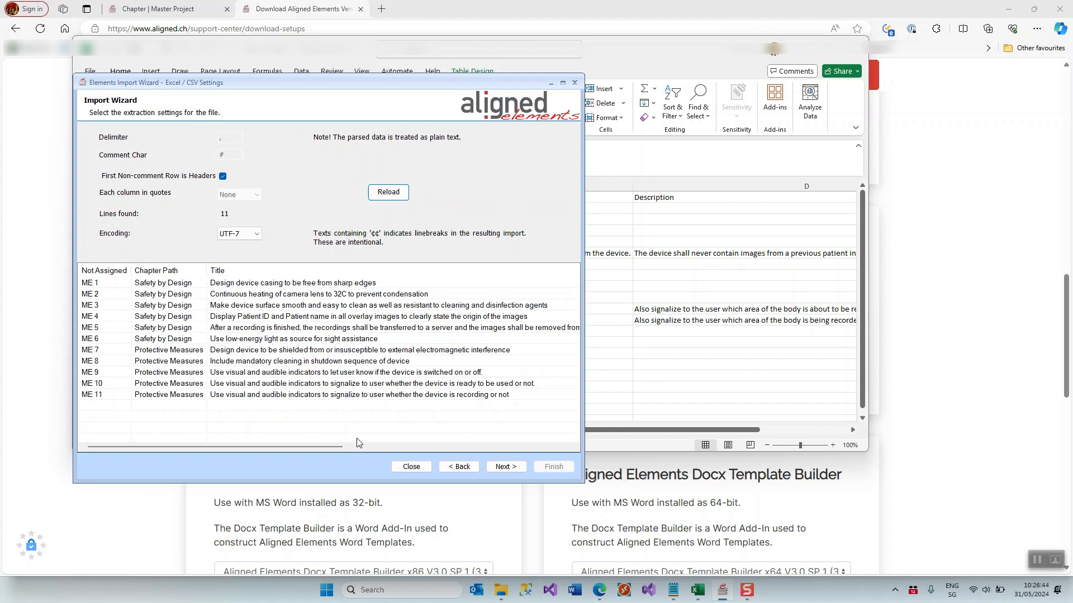
left_click(515, 468)
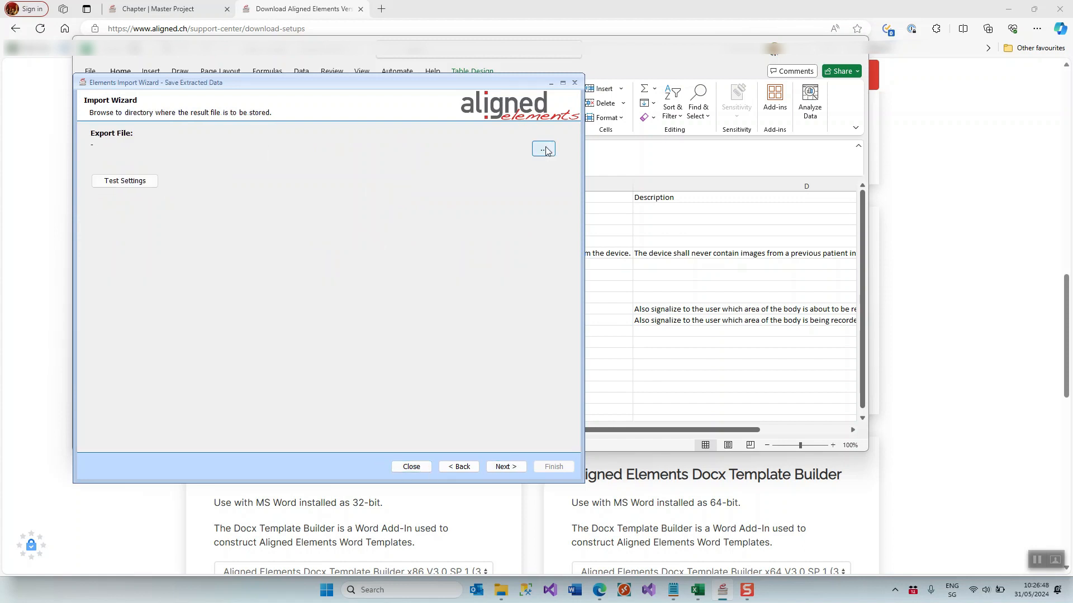
Choose the Desktop folder as the directory for the result file and continue to the import summary.
left_click(544, 150)
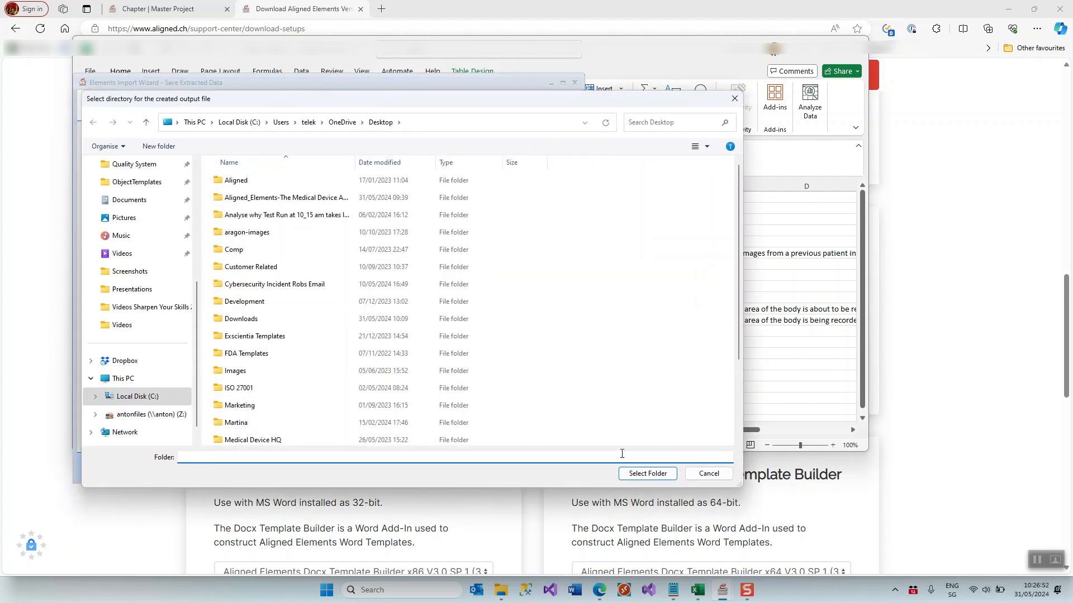
left_click(642, 475)
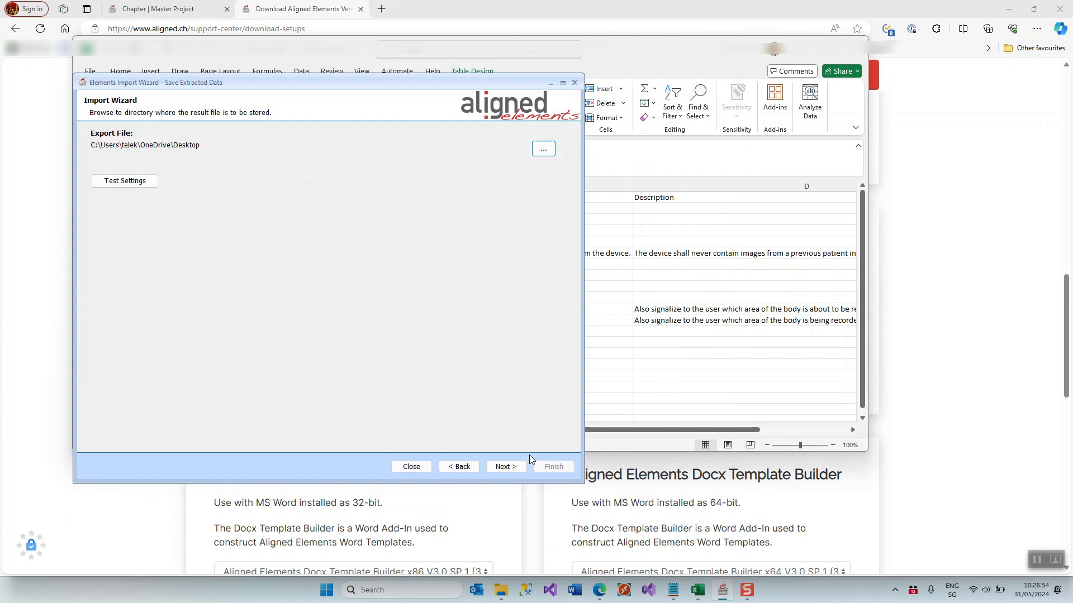
left_click(514, 467)
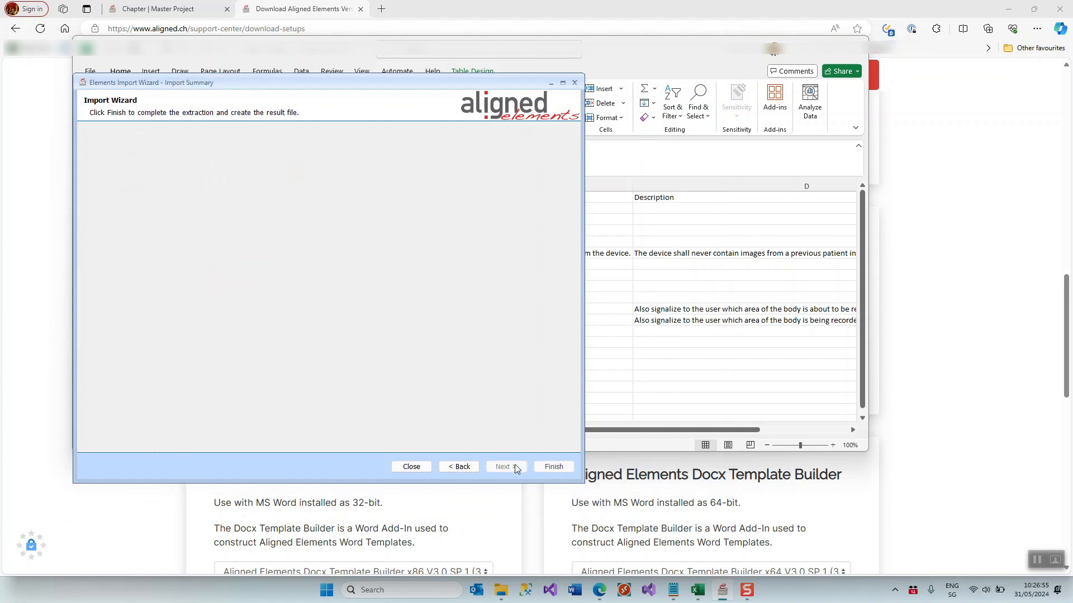
Finish the extraction, declining both the HTML test export and applying the same settings to an additional input file.
left_click(554, 467)
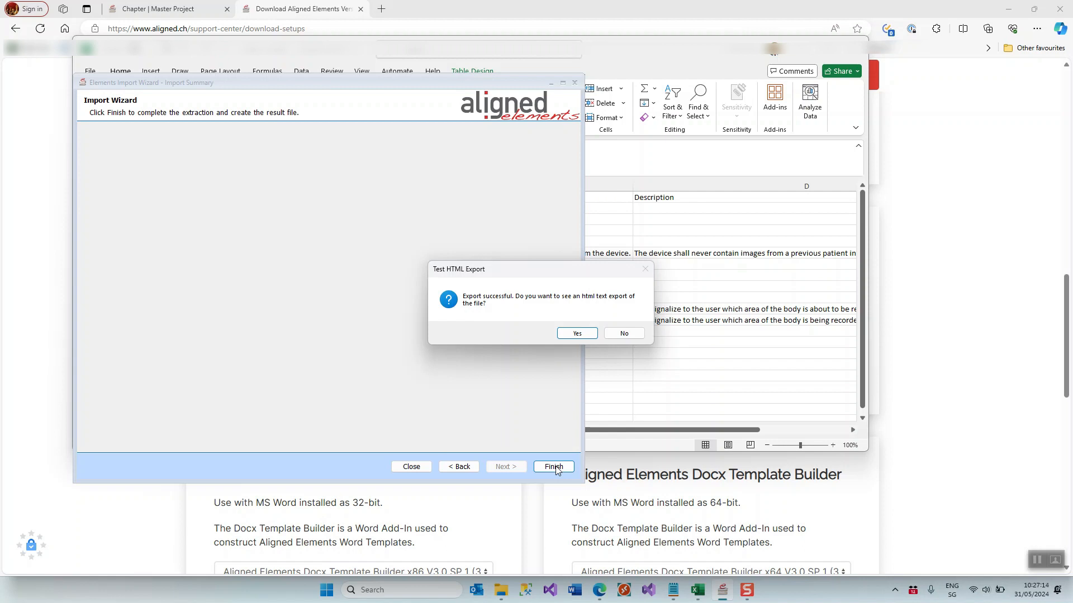
left_click(621, 337)
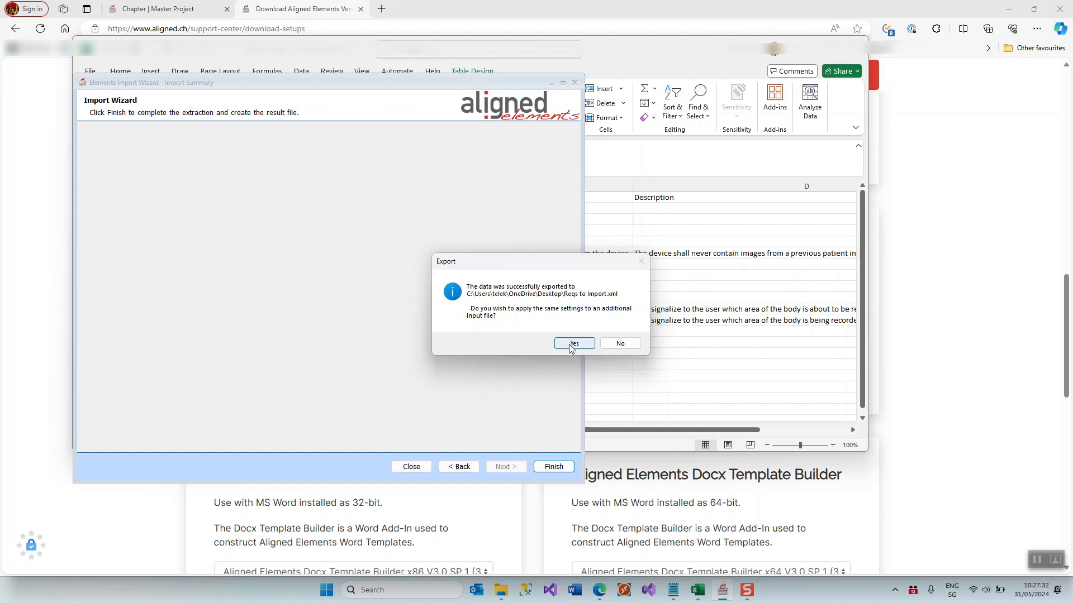
left_click(624, 346)
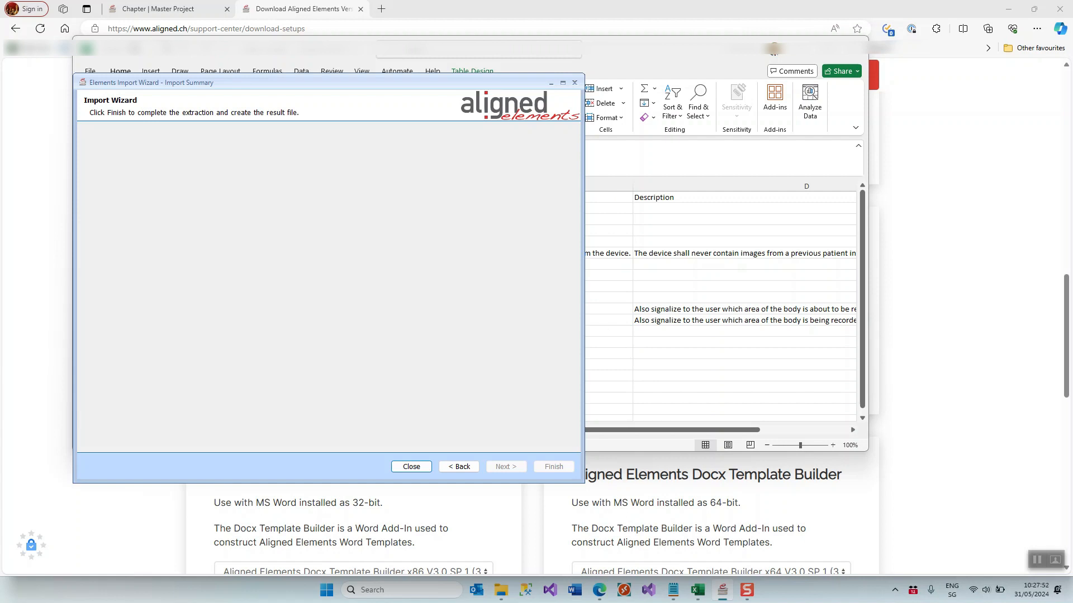
Switch to the Master Project in Aligned Elements in the browser and open Import Document Objects for the Measure chapter.
left_click(166, 9)
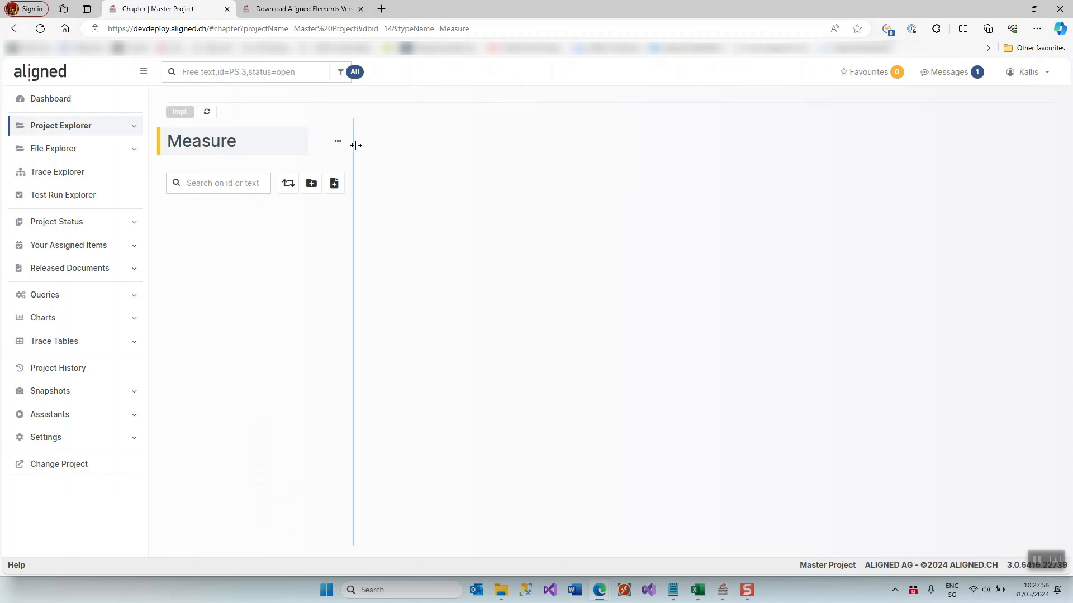
left_click(338, 144)
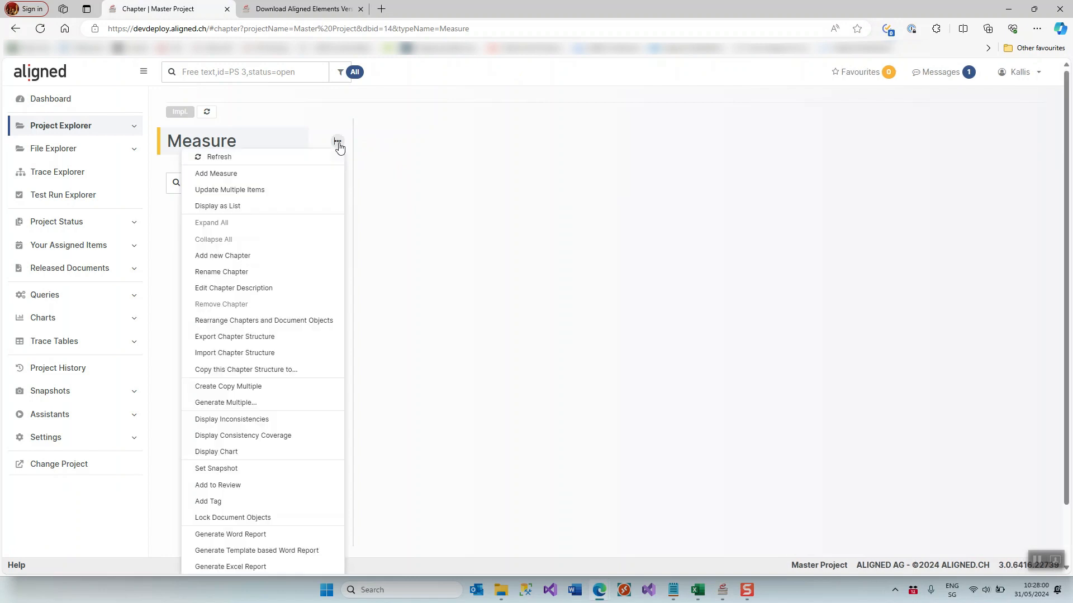
scroll(266, 460, "down", 2)
scroll(267, 459, "up", 1)
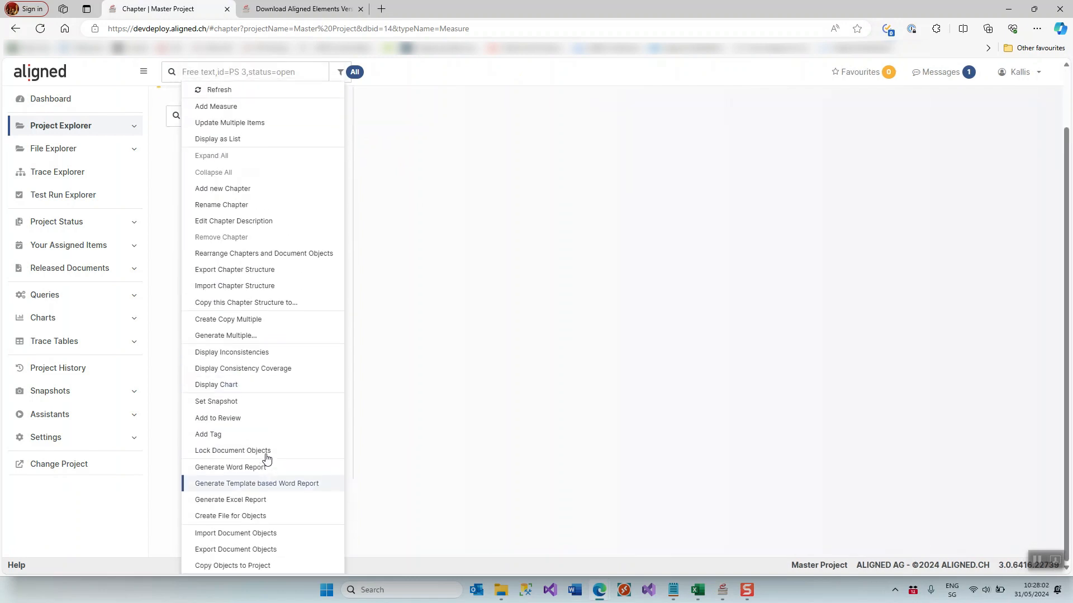
left_click(247, 534)
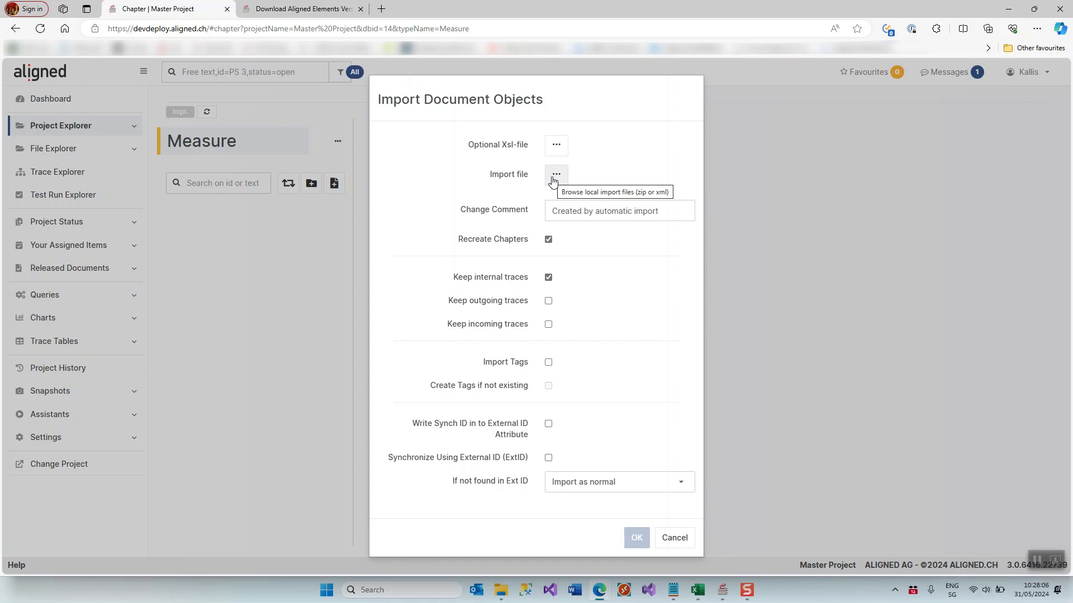
Select Reqs to Import.xml as the import file and import all its items, keeping the default options.
left_click(556, 175)
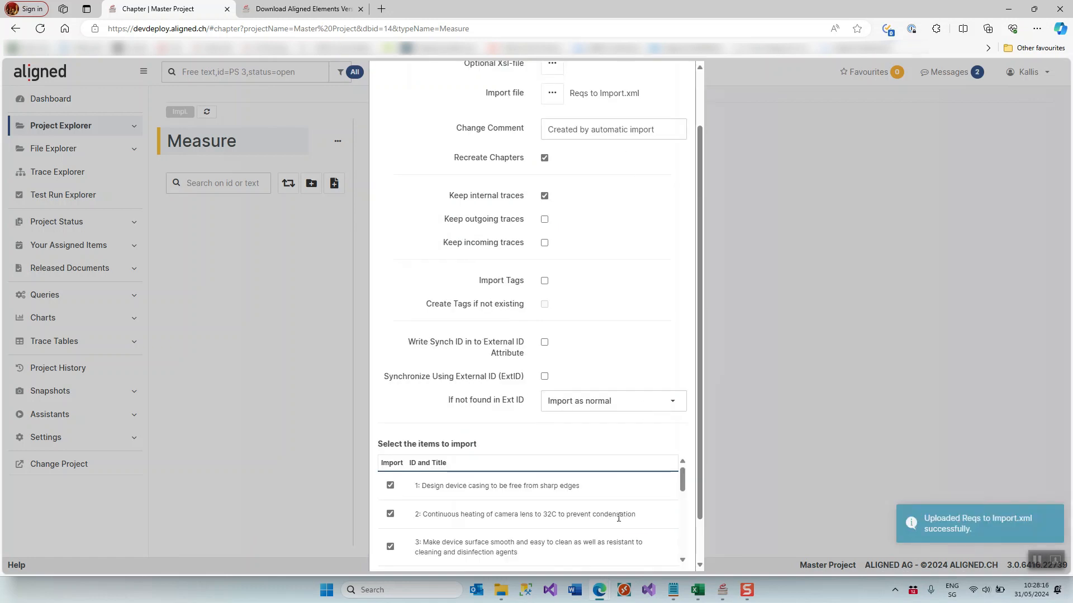
scroll(618, 518, "down", 3)
scroll(699, 555, "down", 2)
left_click(628, 551)
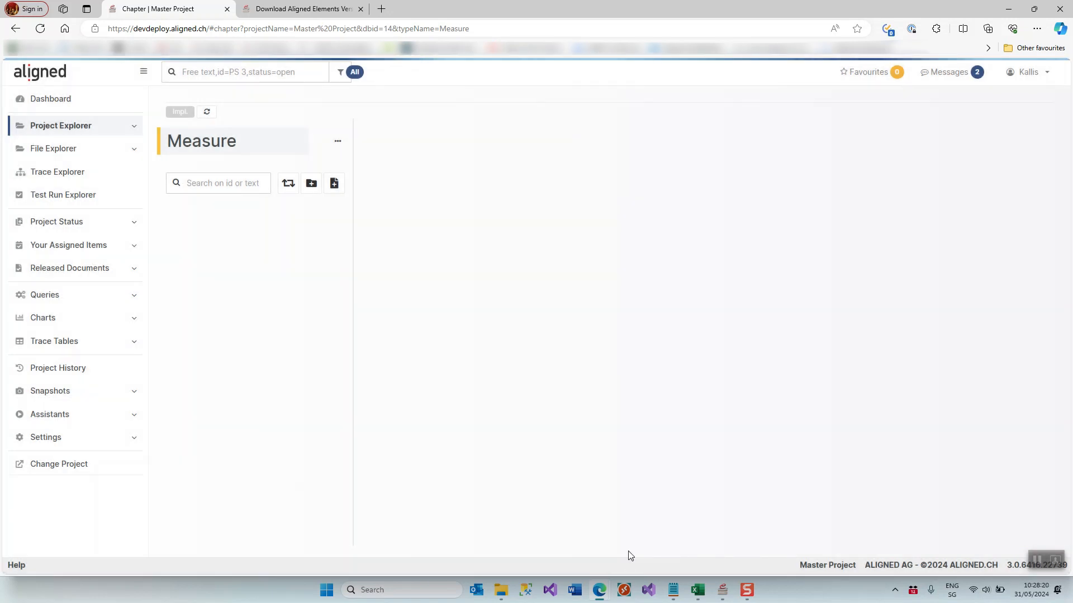
Expand the Safety by Design and Protective Measures chapters to review the imported measures.
left_click(238, 222)
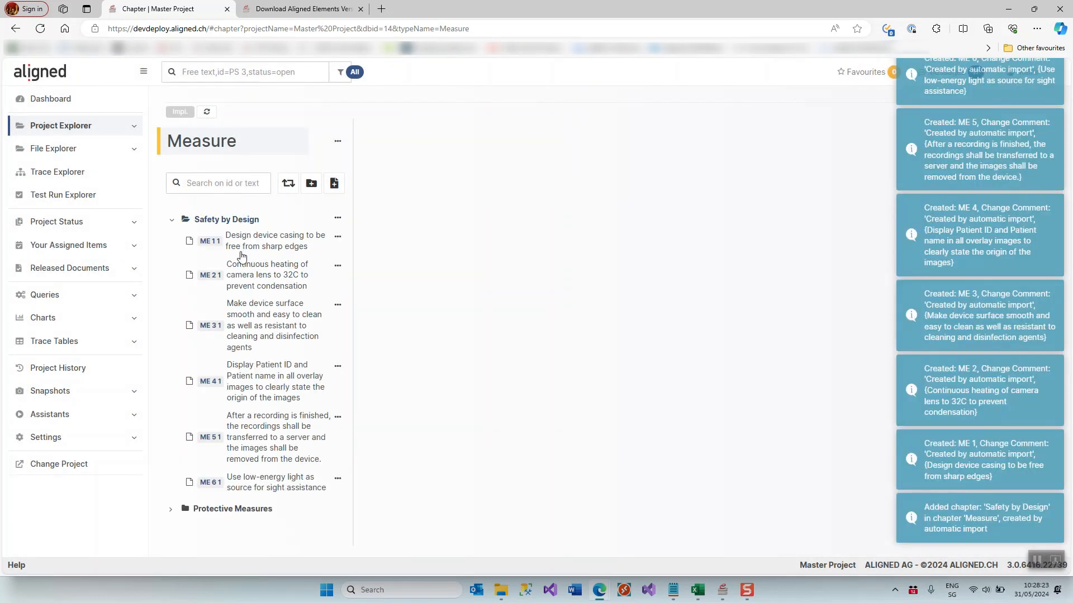
left_click(239, 509)
scroll(239, 514, "down", 4)
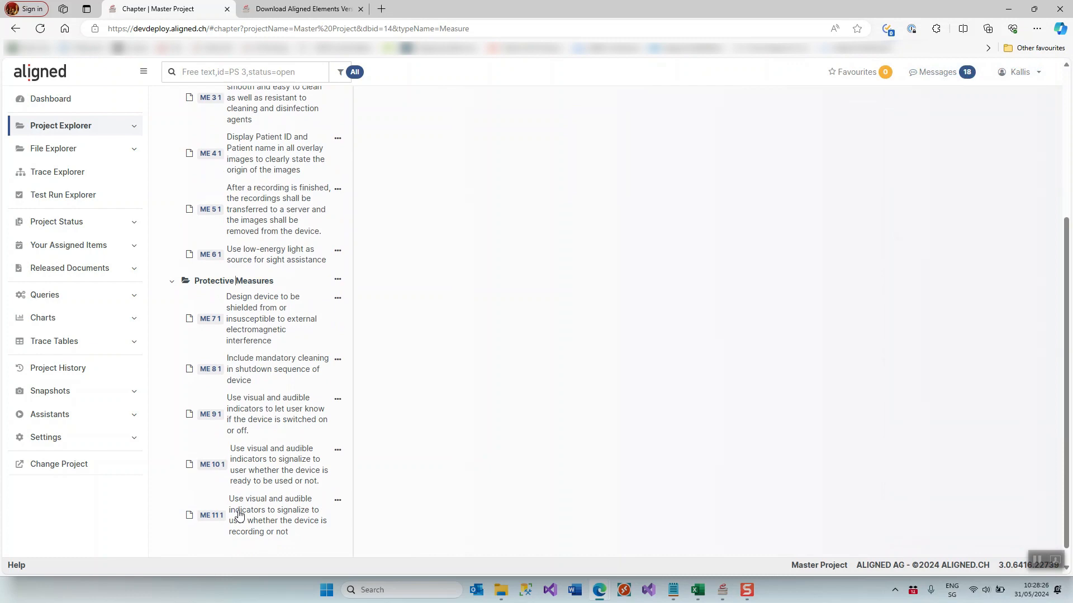